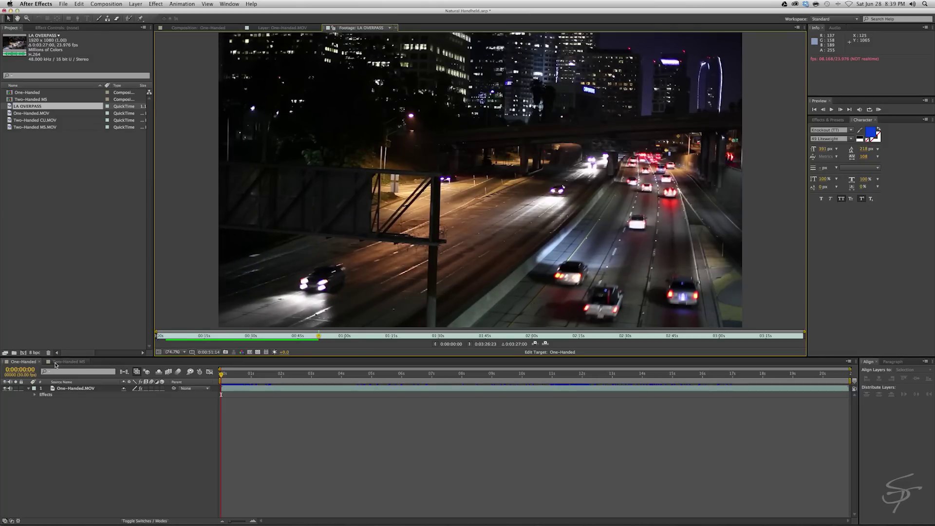
Open One-Handed.MOV in the Layer viewer and scrub to about 16 seconds to watch the cross drift
double_click(229, 388)
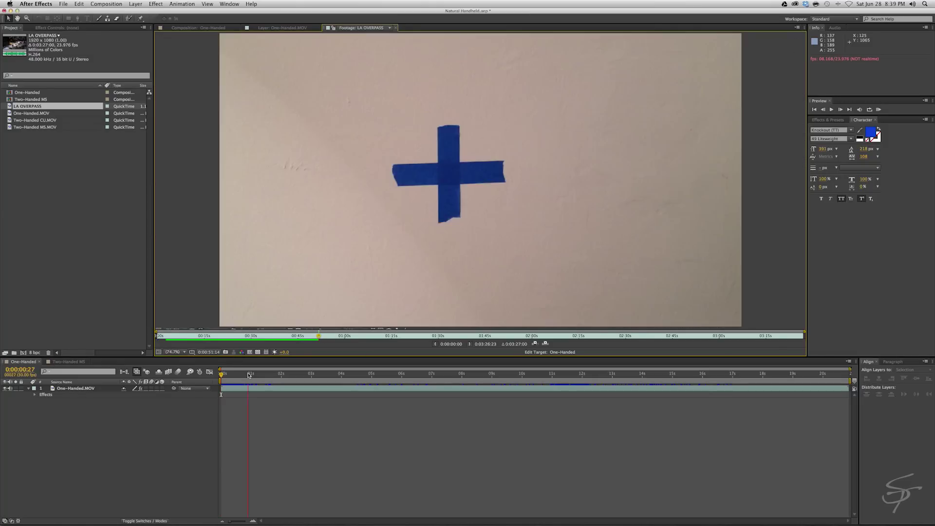
drag(235, 377, 257, 377)
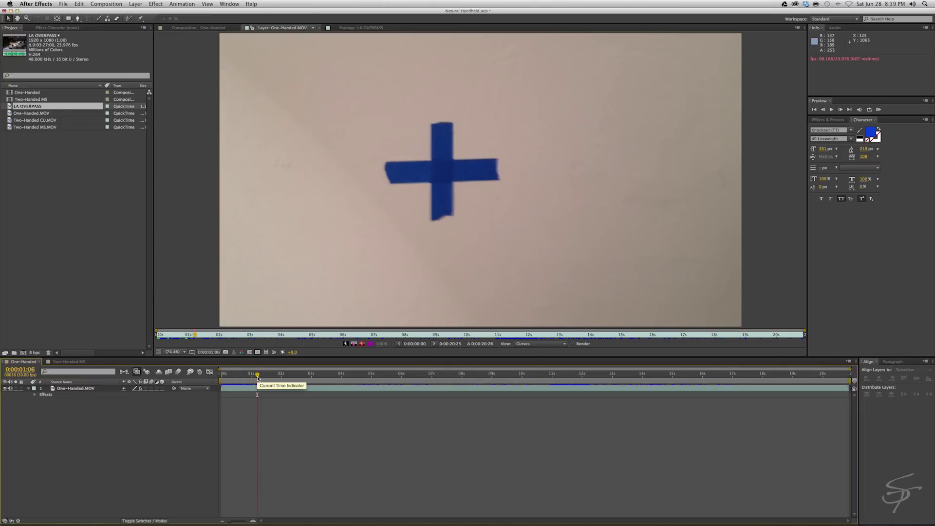
drag(257, 377, 222, 376)
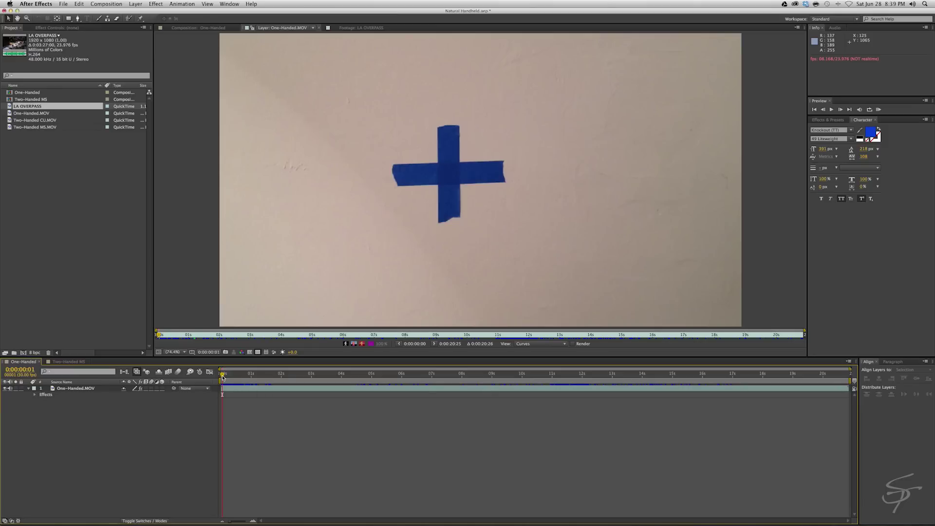
drag(223, 376, 630, 366)
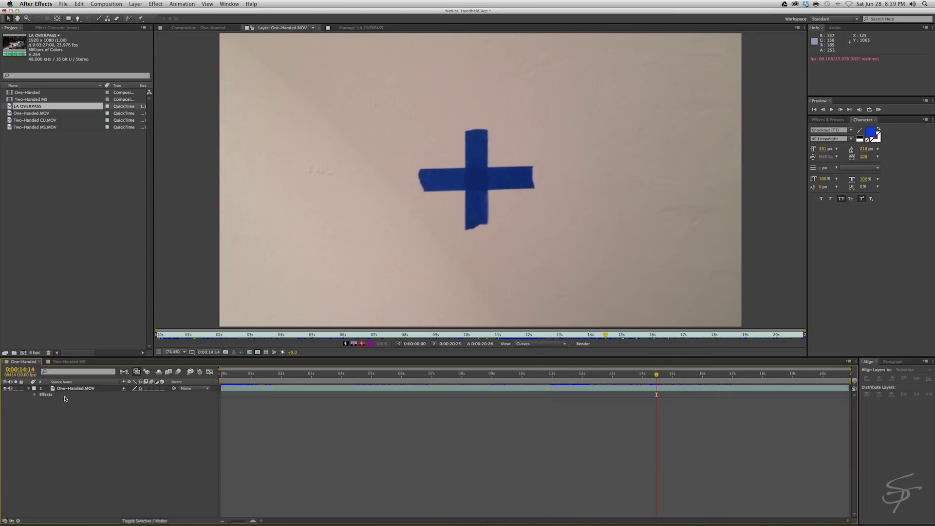
Bring up the Two-Handed MS comp, scrub its footage around 1:17, then return to the start
click(68, 362)
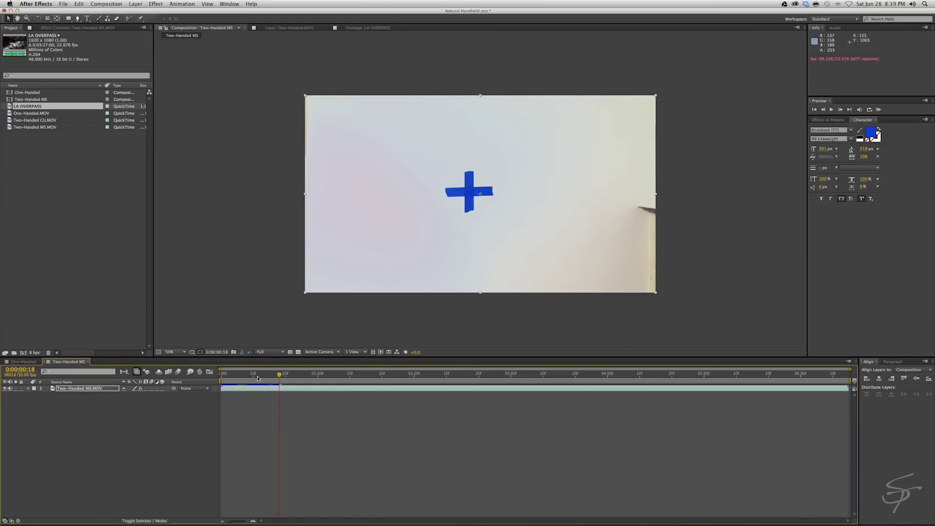
drag(672, 389, 634, 388)
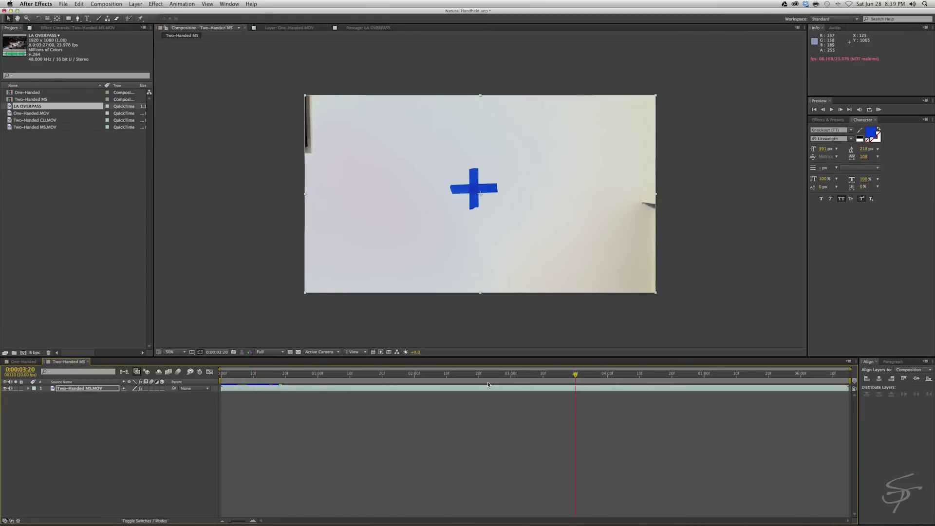
drag(376, 383, 372, 384)
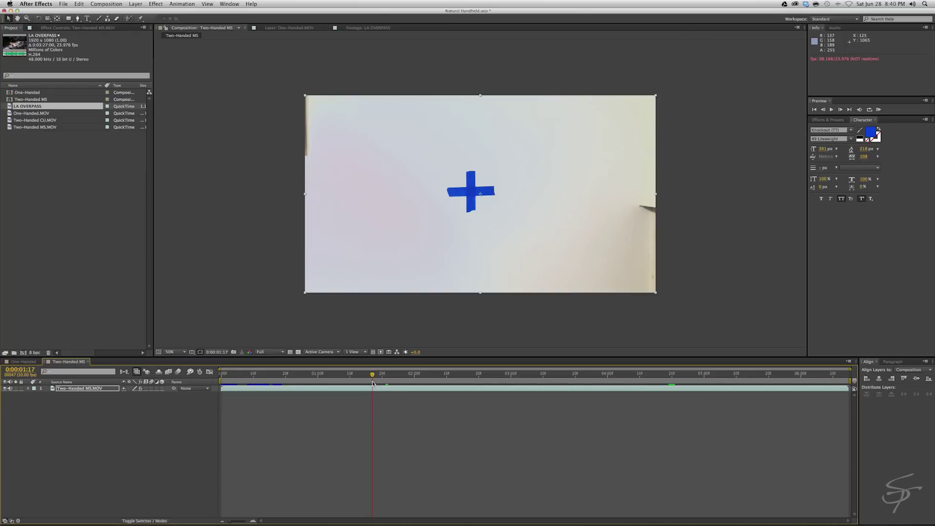
key(Home)
In the Motion Tracking workspace, track the cross centre with an enlarged feature box, analyzing forward
click(834, 19)
click(828, 54)
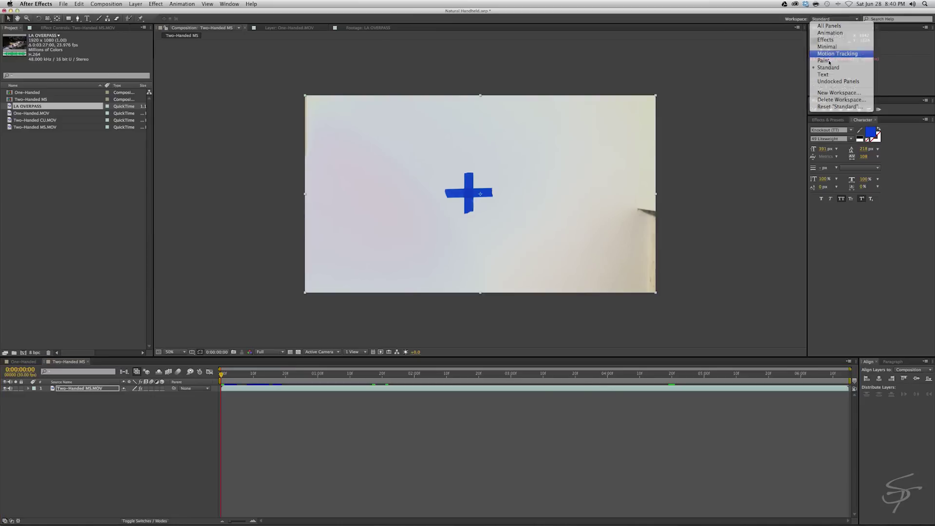
click(801, 117)
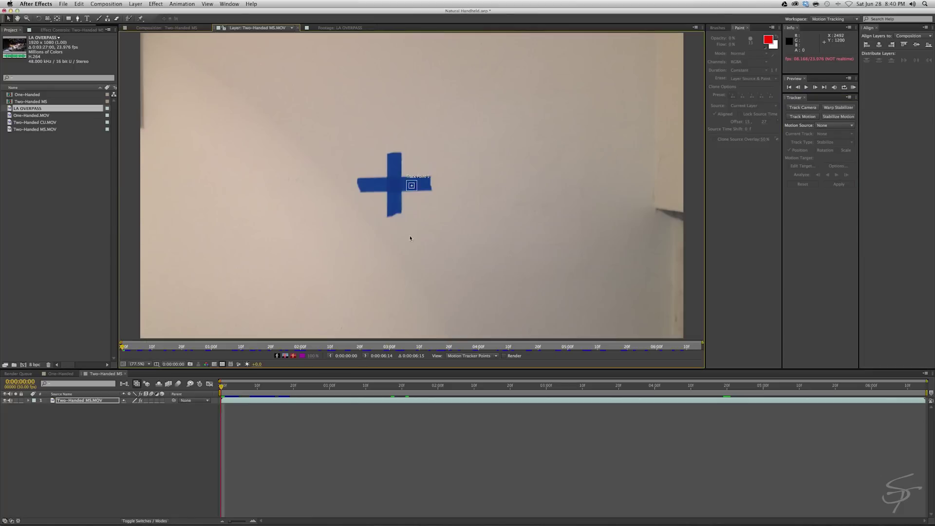
drag(405, 191, 410, 201)
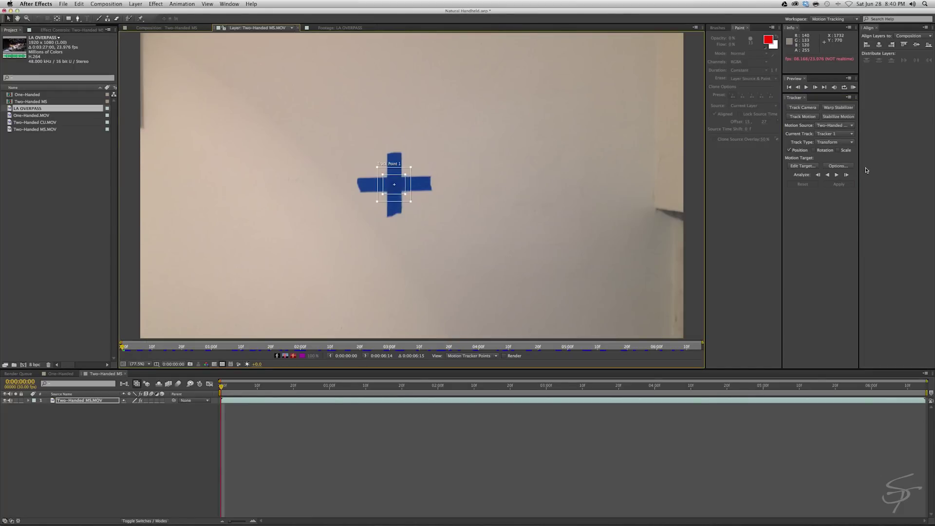
click(837, 175)
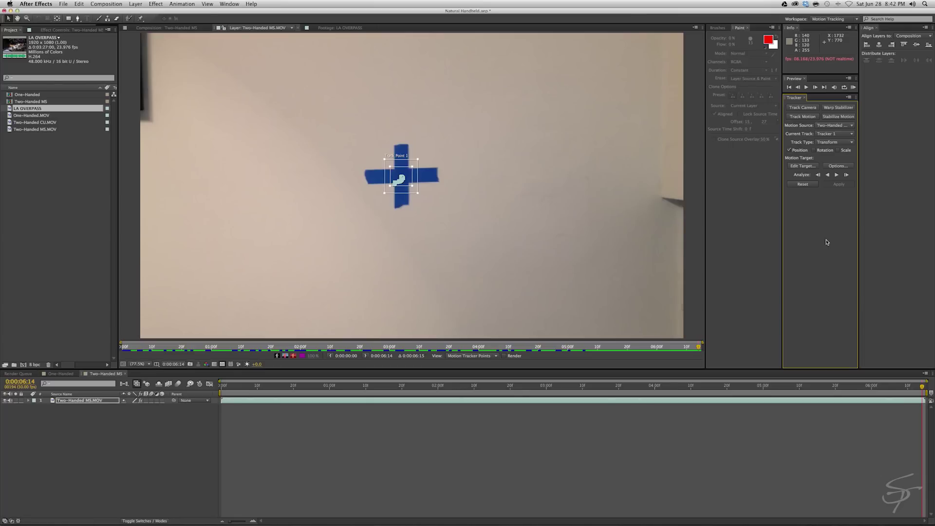
Trim LA OVERPASS to 0:00:22:11–0:00:57:13, drop it into the comp, and preview
double_click(15, 109)
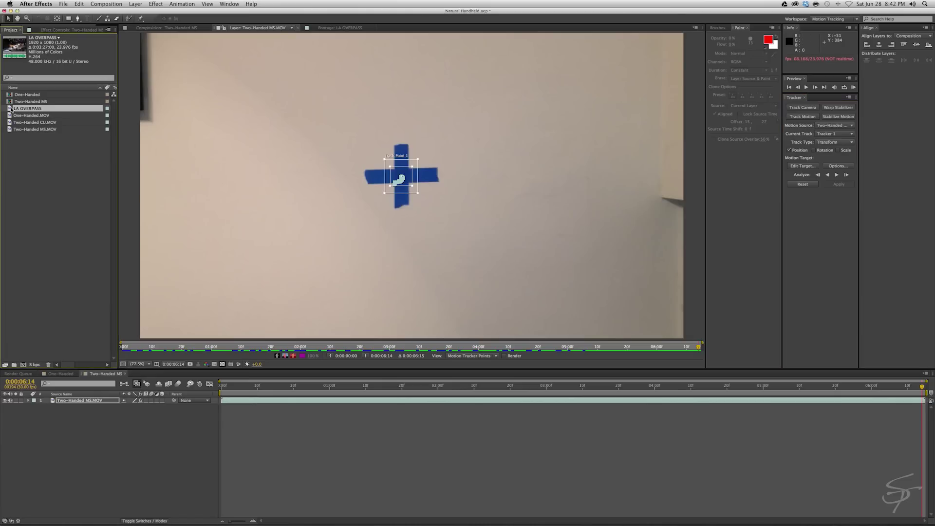
drag(267, 347, 185, 347)
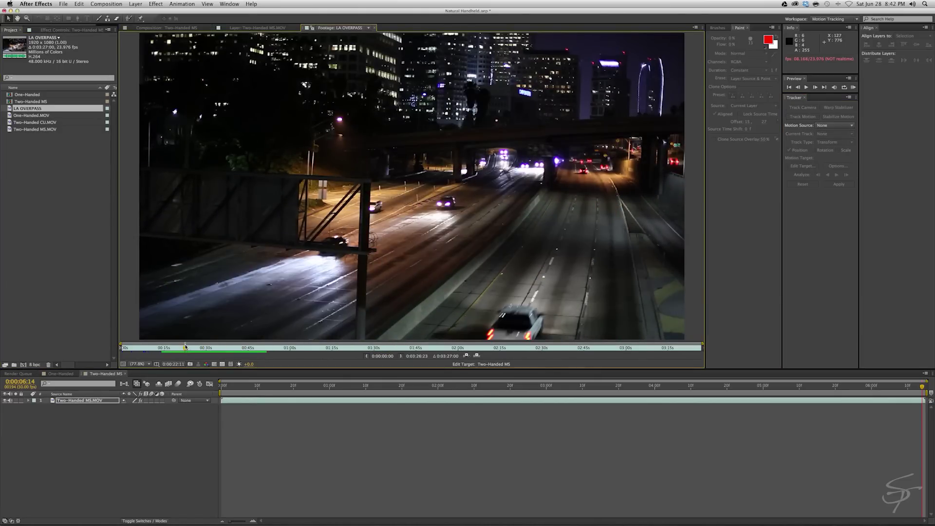
click(367, 356)
click(247, 348)
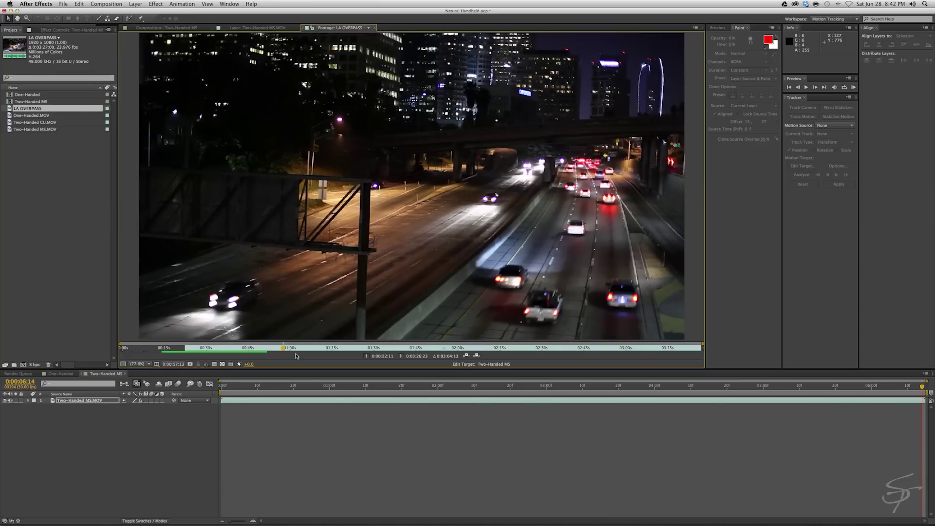
click(283, 348)
click(401, 356)
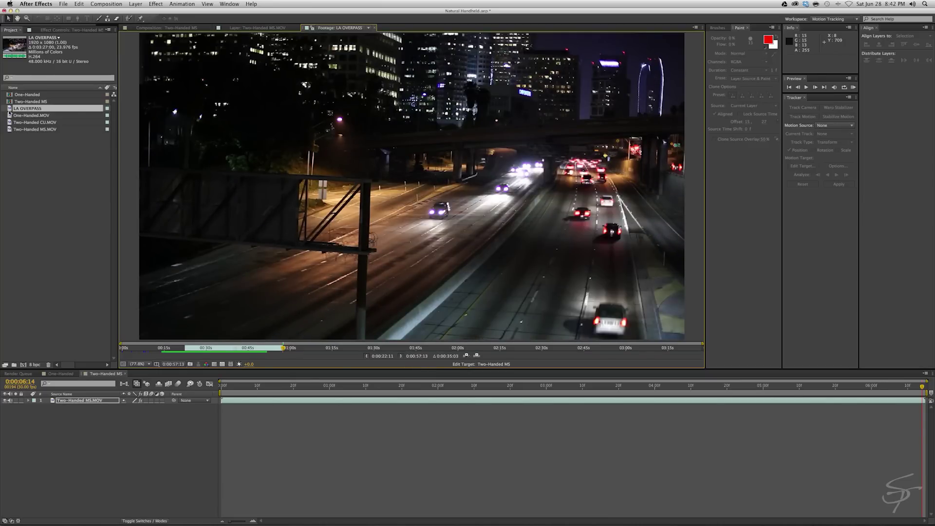
drag(8, 112, 59, 400)
key(space)
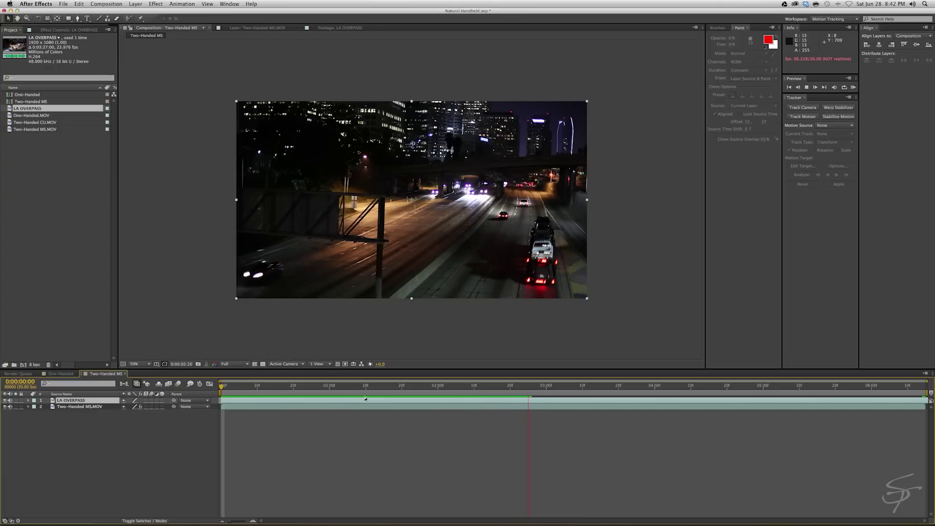
Set the tracker's motion source to Two-Handed MS.MOV and its edit target to LA OVERPASS
key(space)
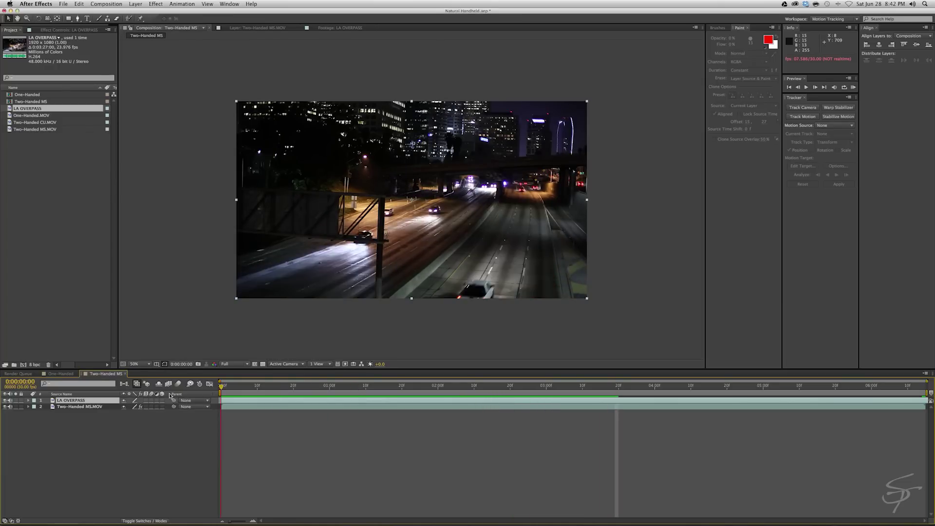
click(80, 406)
click(835, 125)
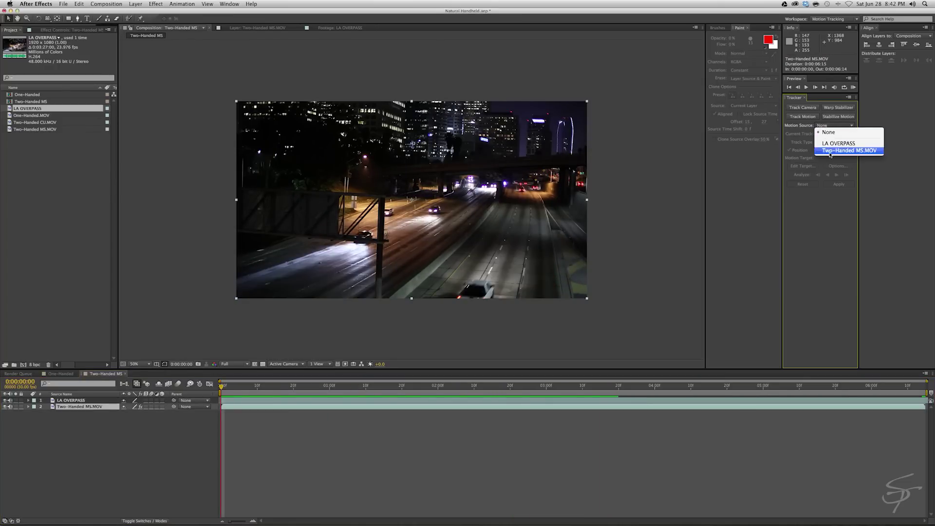
click(833, 150)
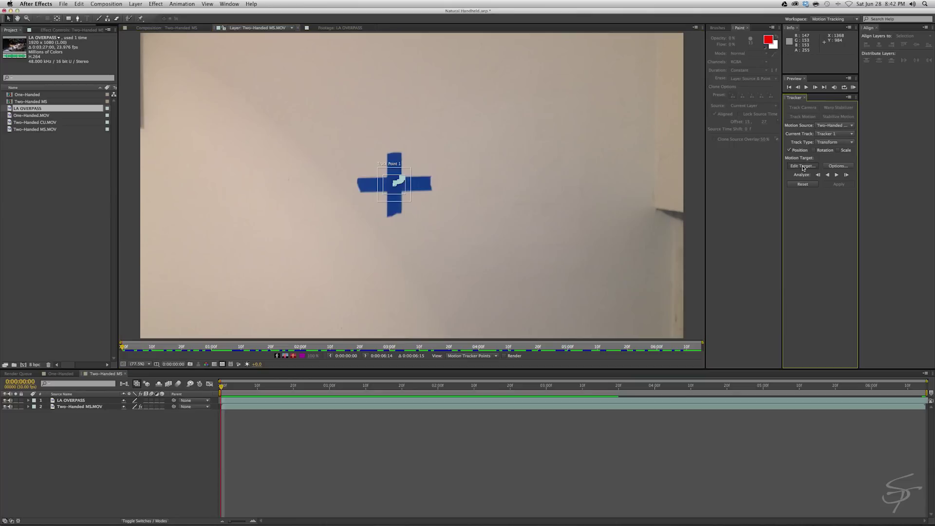
click(792, 166)
click(496, 77)
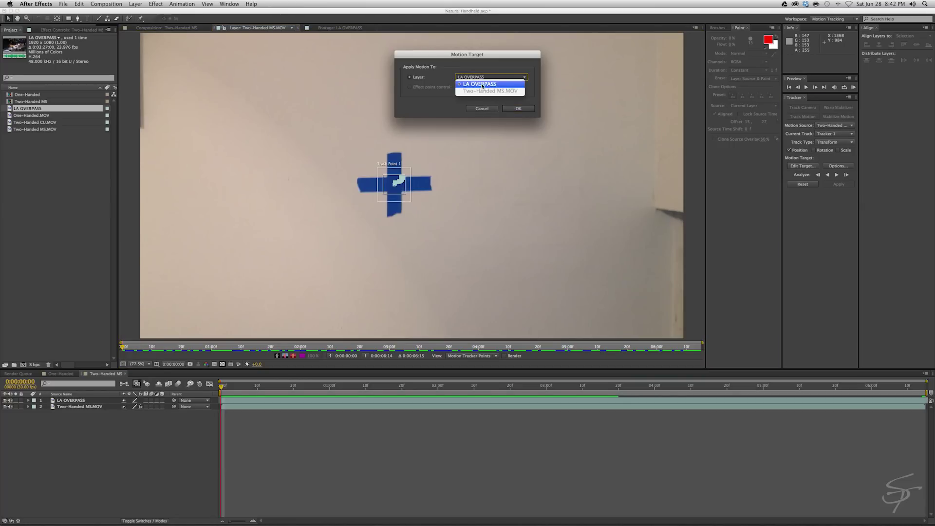
click(483, 85)
click(519, 109)
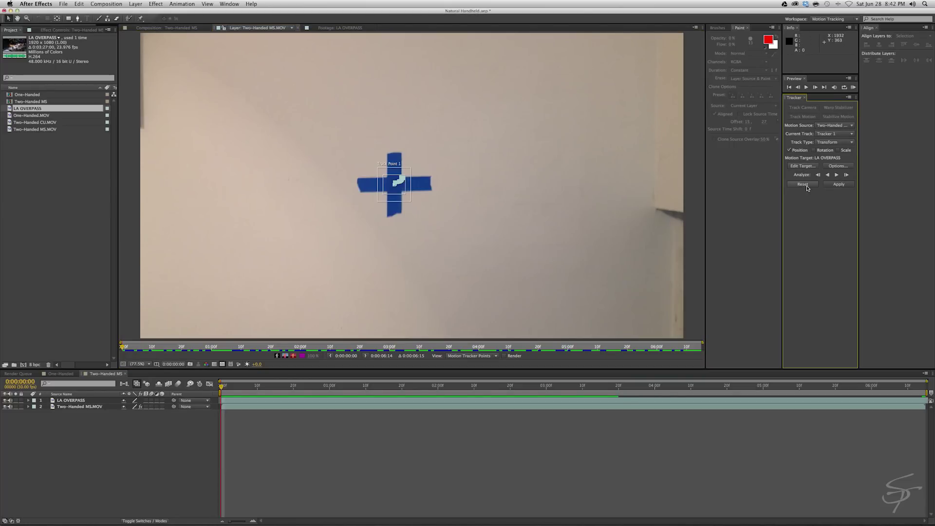
Apply the track in X and Y, preview the shake, and stop at 0:00:02:21
click(834, 188)
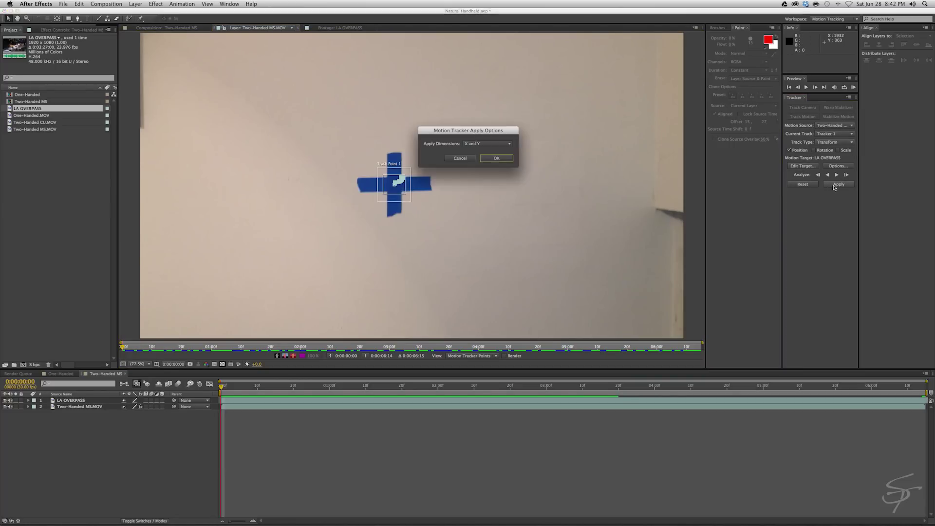
click(495, 159)
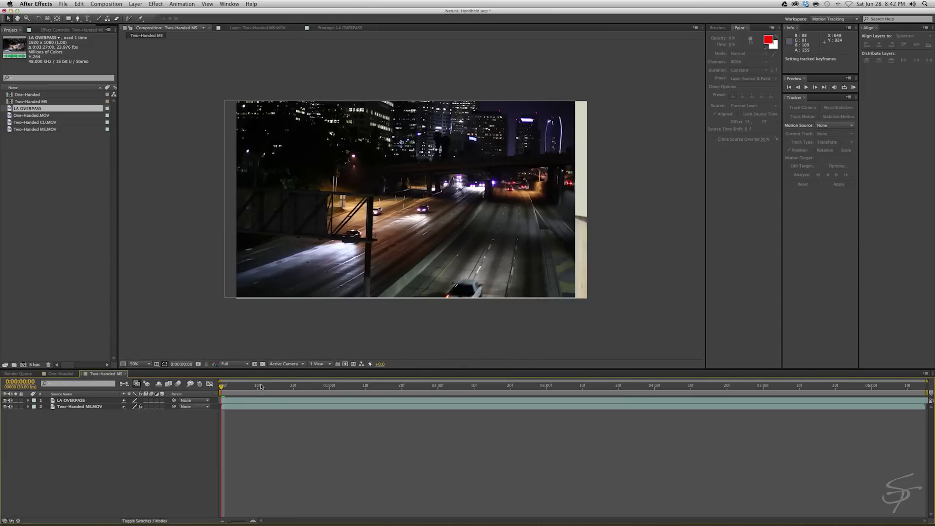
key(space)
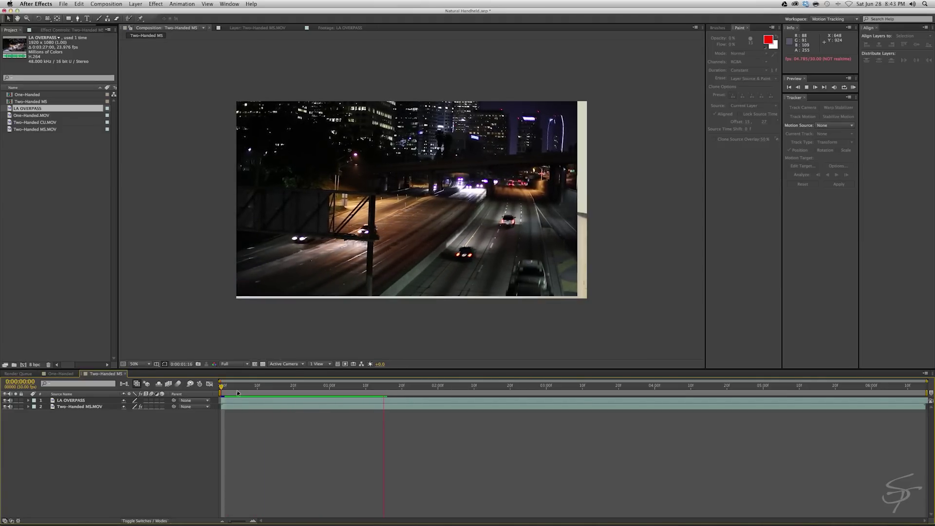
click(553, 404)
drag(554, 386, 921, 386)
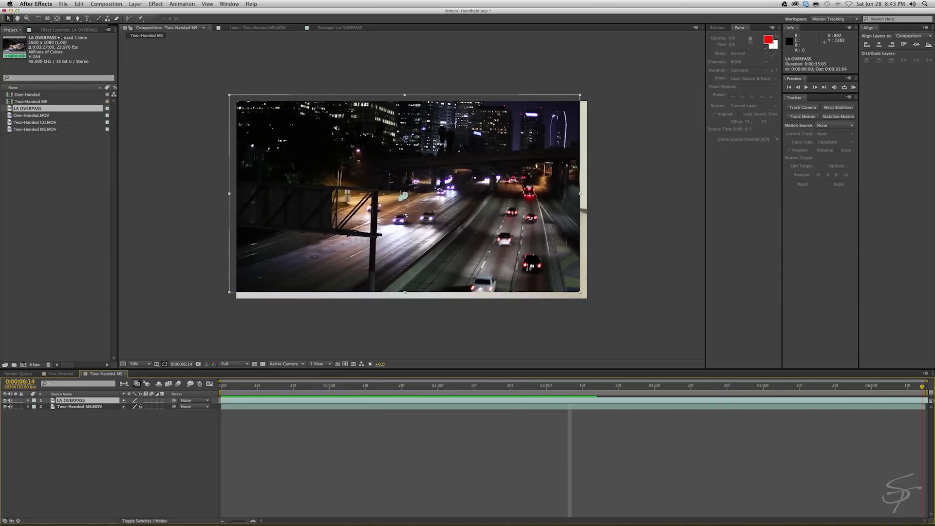
click(512, 424)
Lower the LA OVERPASS anchor point Y to 514 and scrub to check the framing
key(a)
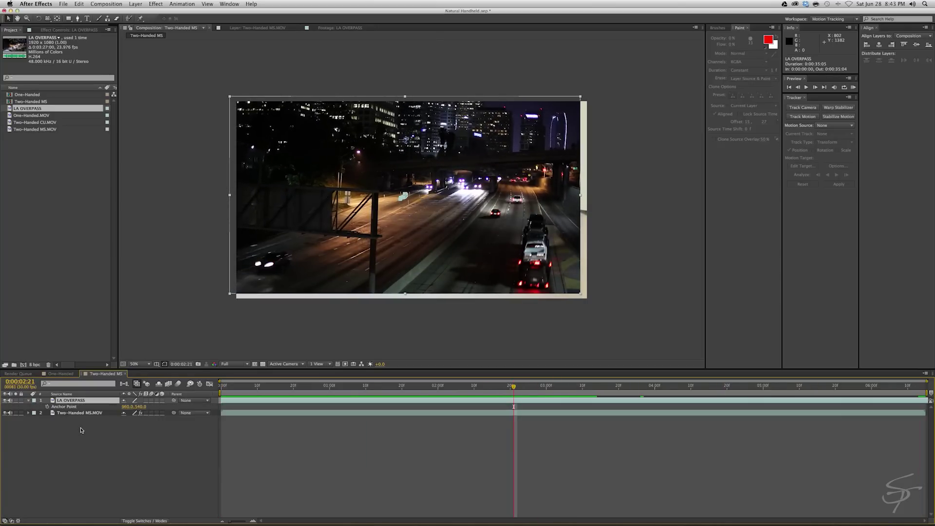
drag(139, 409, 113, 407)
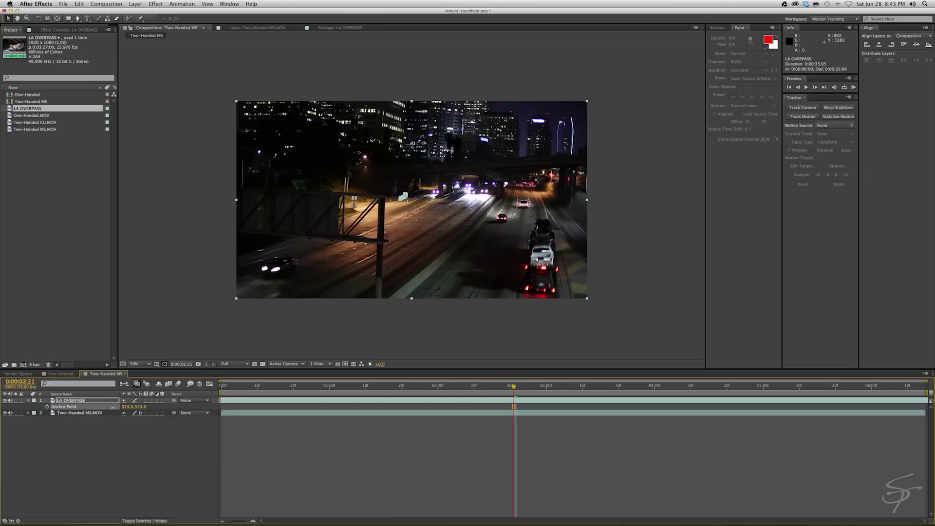
drag(227, 388, 543, 385)
Scale LA OVERPASS to 105% and RAM preview the composition from near the start
key(s)
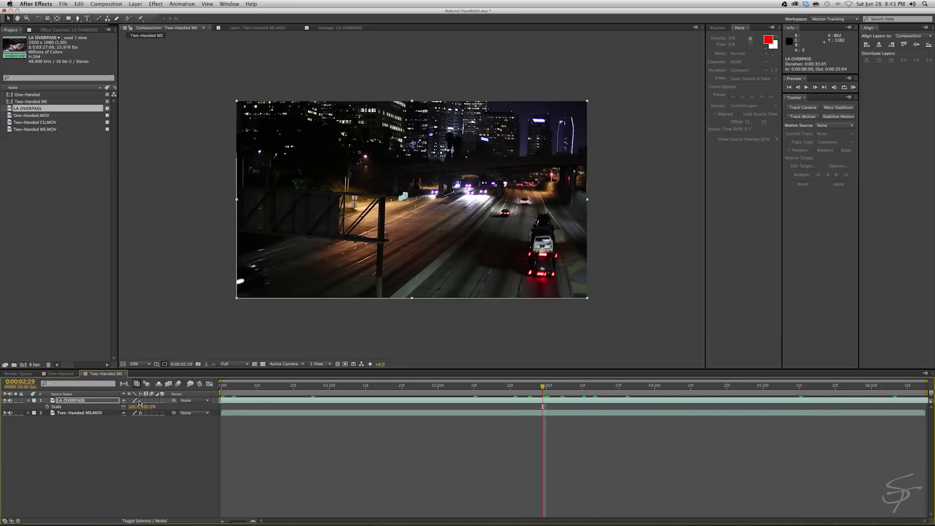
click(137, 407)
text(105)
key(Return)
click(293, 386)
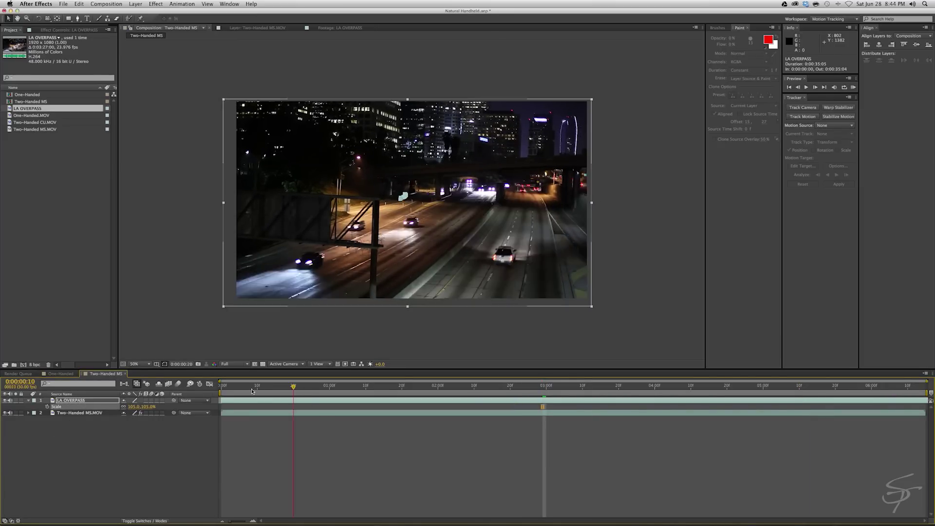
key(KP_0)
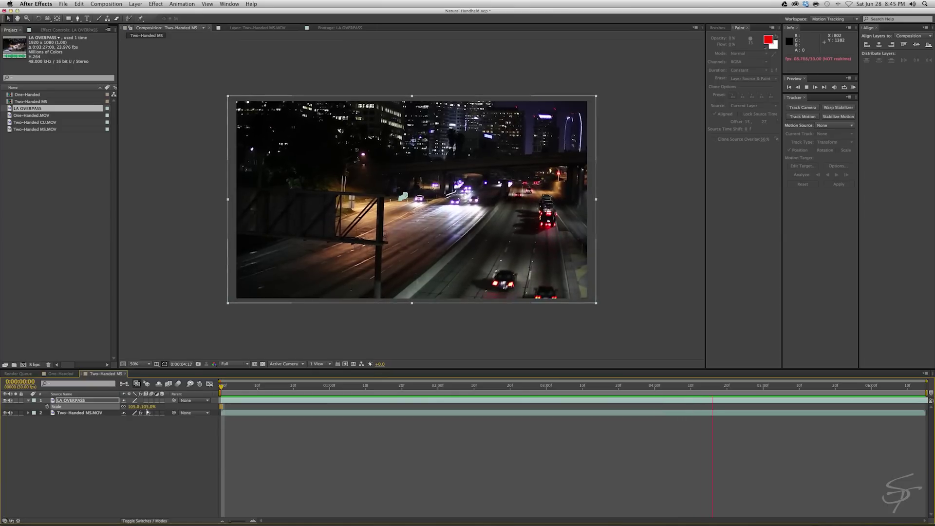
key(space)
In the One-Handed comp, place Track Point 1 on the cross centre and analyze forward
click(61, 373)
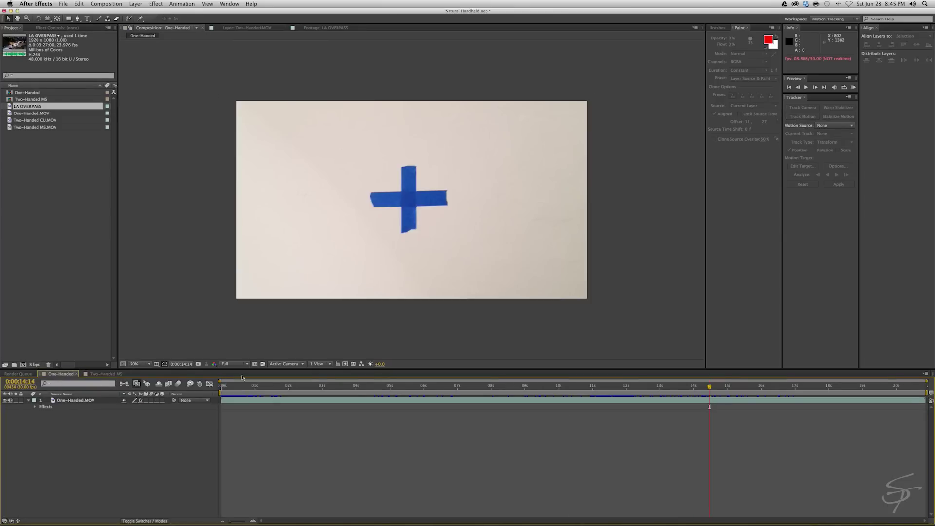
mouse_move(216, 391)
mouse_down()
mouse_move(878, 396)
mouse_move(884, 387)
mouse_move(208, 395)
mouse_up()
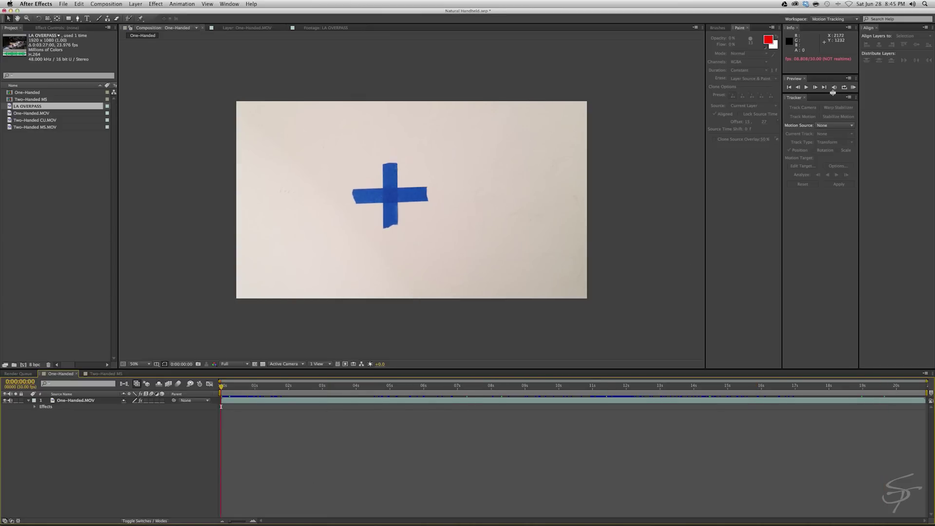
click(802, 116)
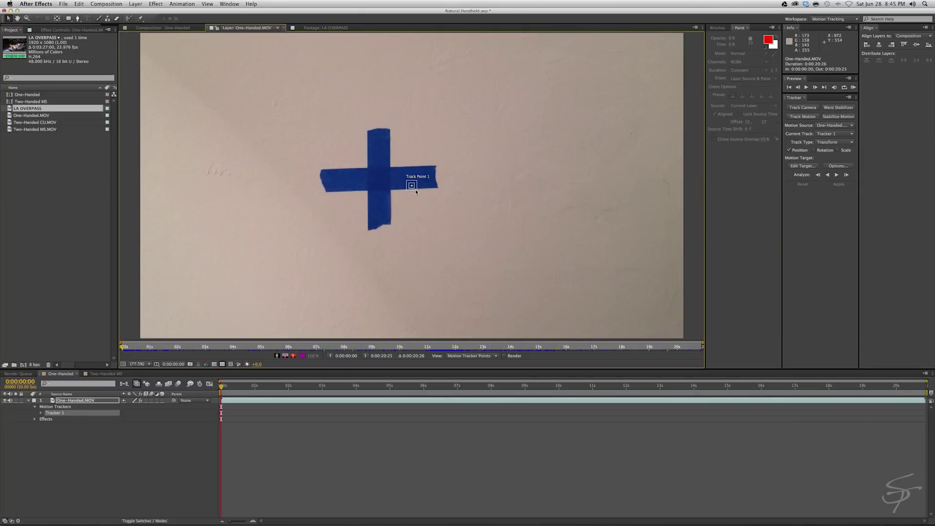
drag(416, 191, 382, 185)
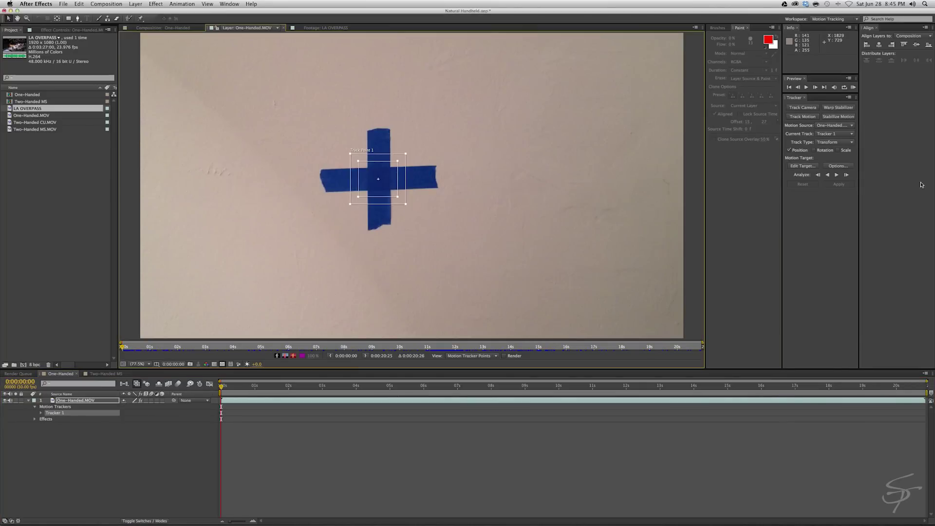
click(837, 175)
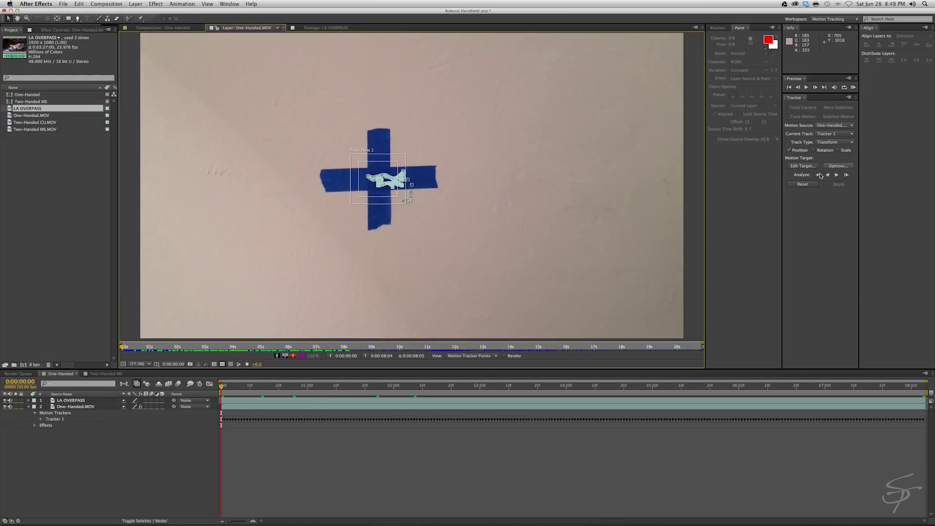
Target LA OVERPASS, apply the One-Handed track in X and Y, and scrub the result
click(810, 167)
click(499, 79)
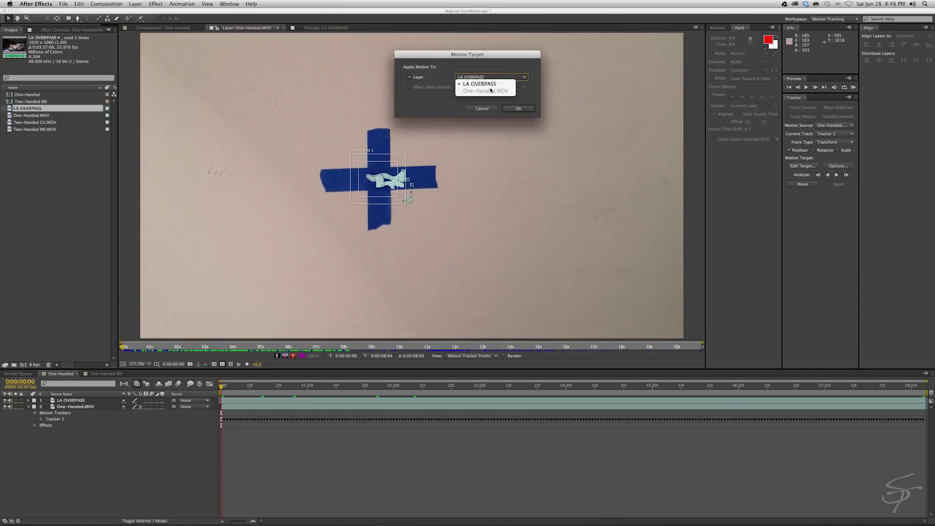
click(491, 86)
click(520, 110)
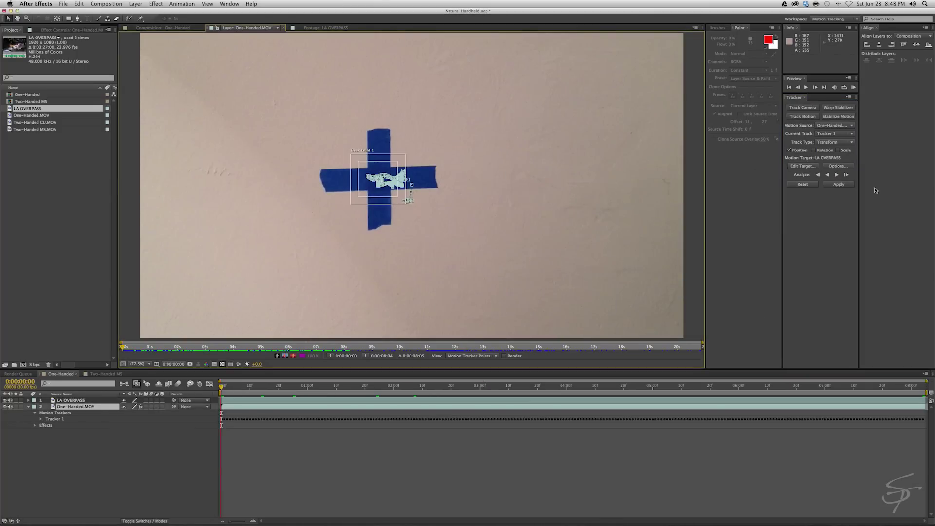
click(838, 184)
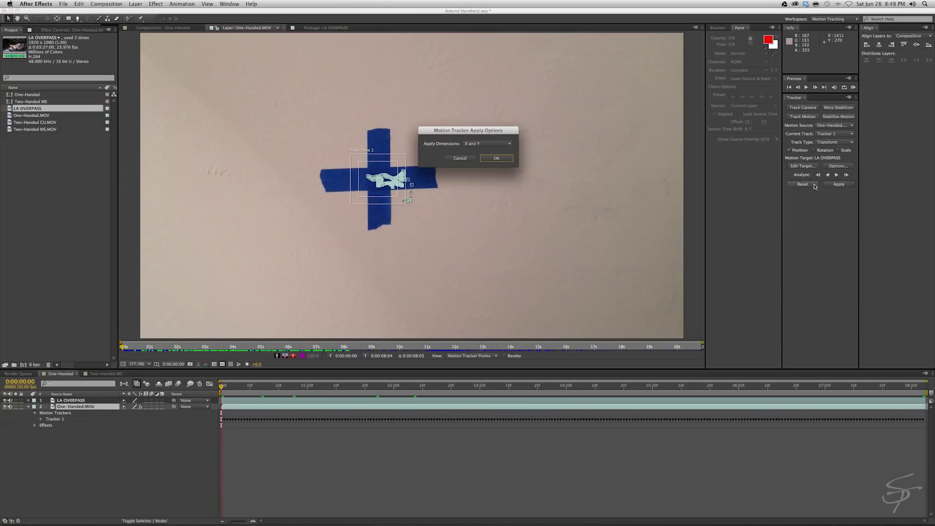
click(487, 158)
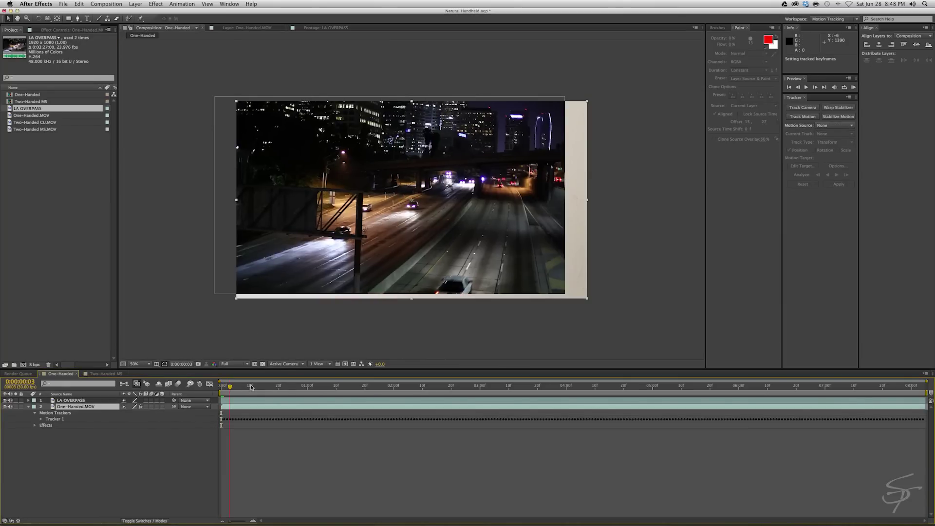
drag(251, 387, 668, 402)
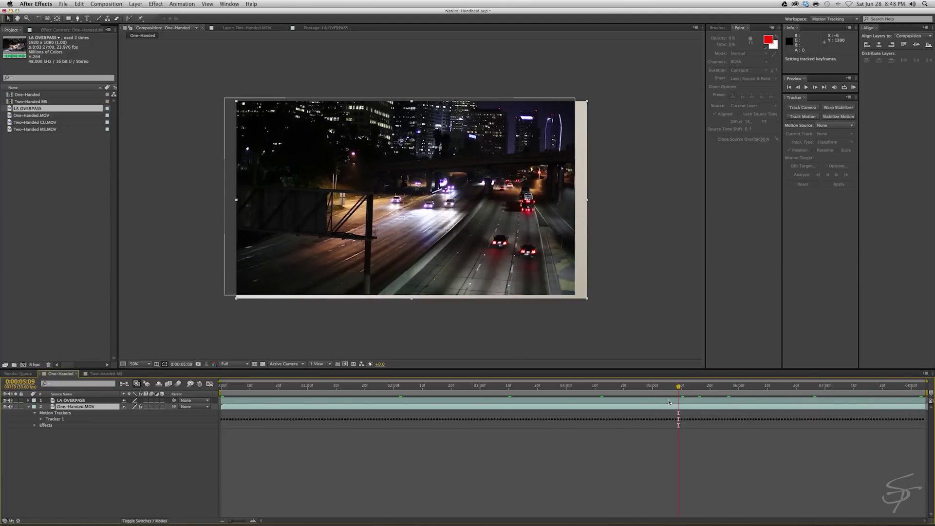
Lower the LA OVERPASS anchor point Y to 525, check later frames, and preview
click(669, 403)
key(a)
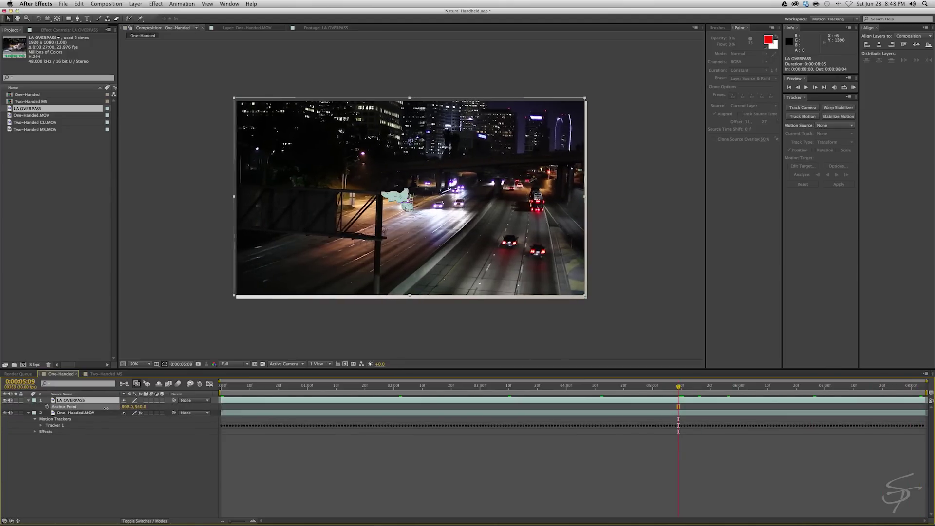
drag(140, 406, 130, 409)
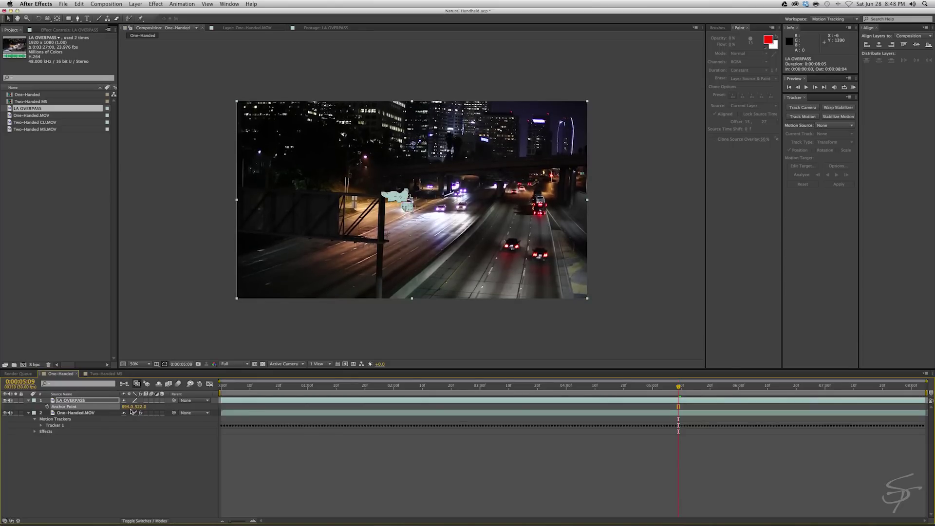
drag(561, 388, 930, 390)
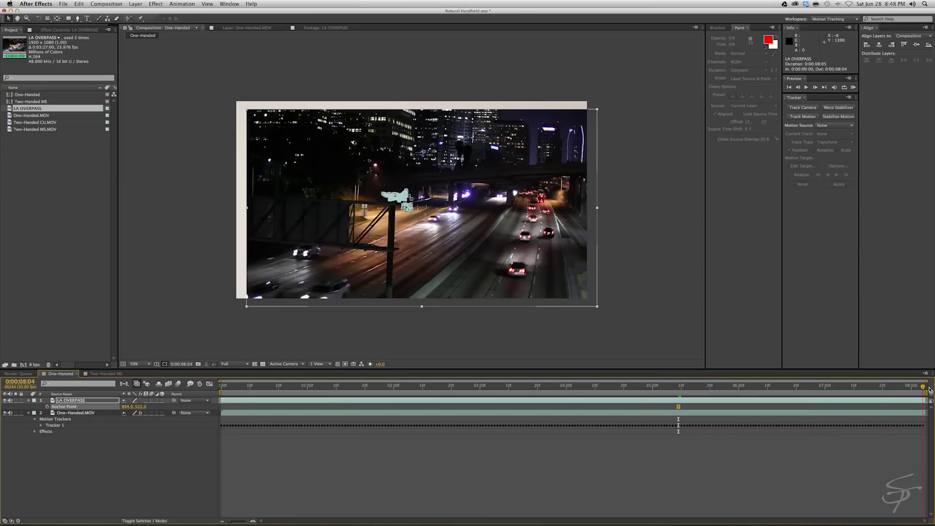
key(space)
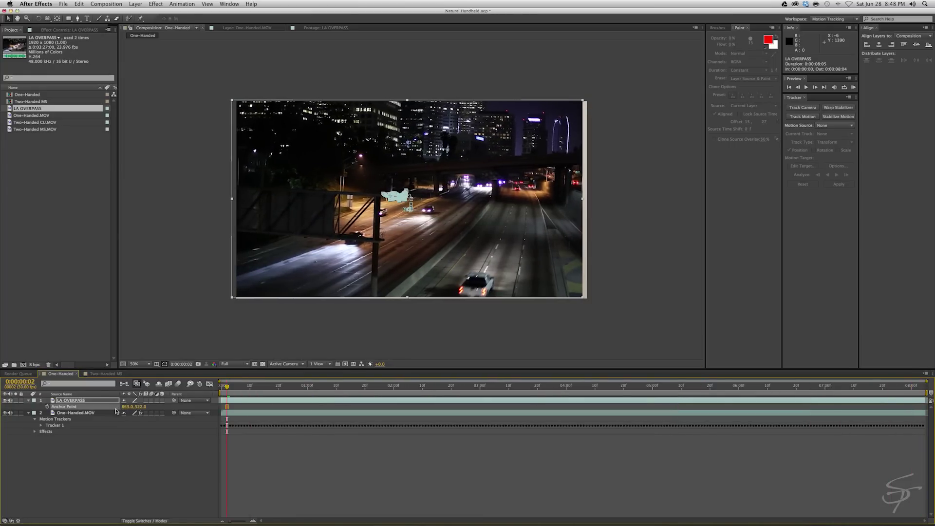
Scale LA OVERPASS to 105% and scrub forward to check for visible edges
key(s)
click(132, 406)
text(105)
key(Return)
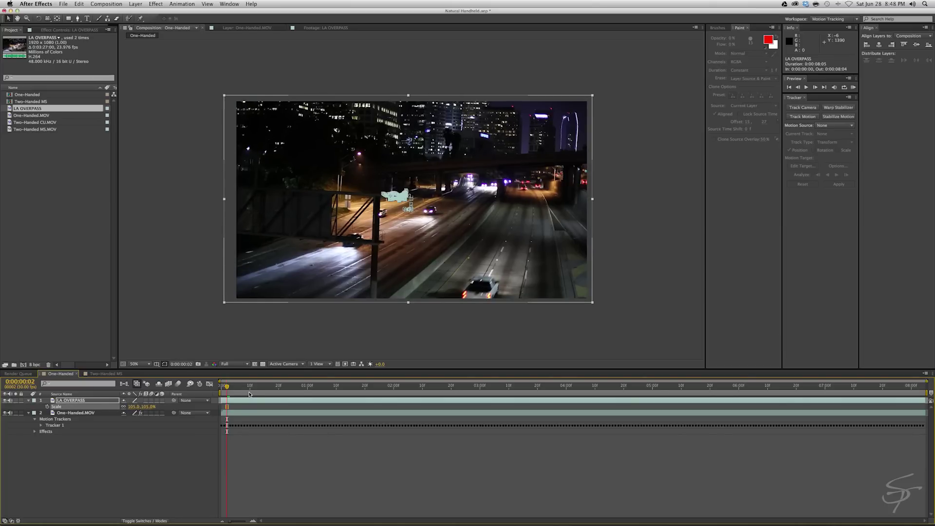
drag(249, 393, 609, 387)
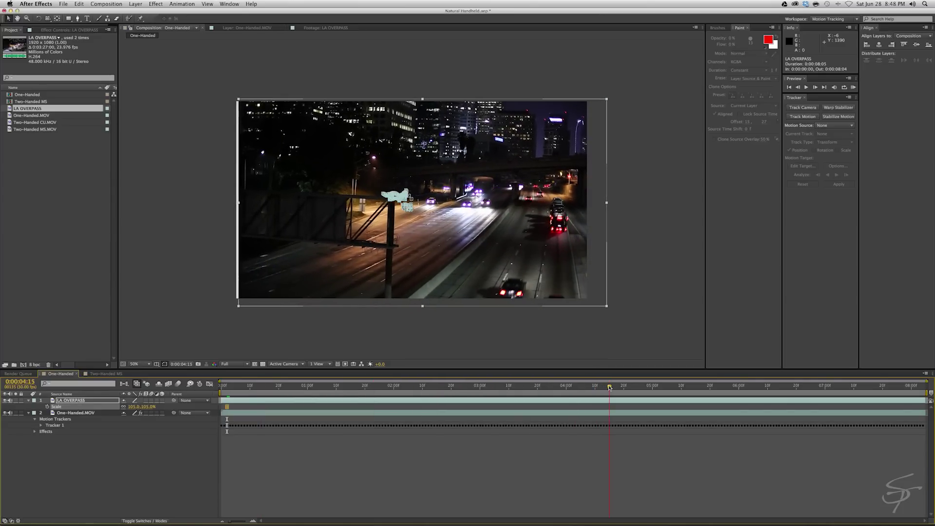
Shift anchor point X to 870, raise scale to 110%, and preview from the start
key(a)
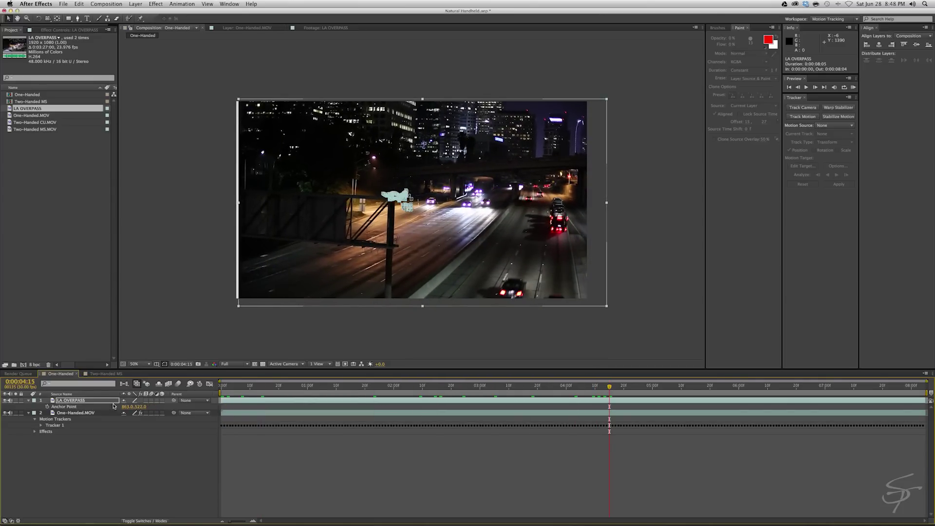
drag(124, 410, 127, 410)
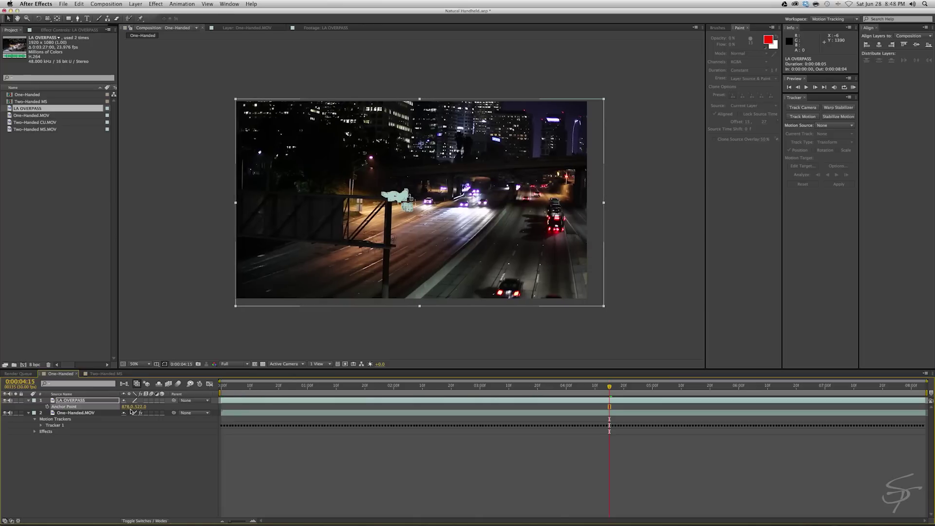
key(End)
key(s)
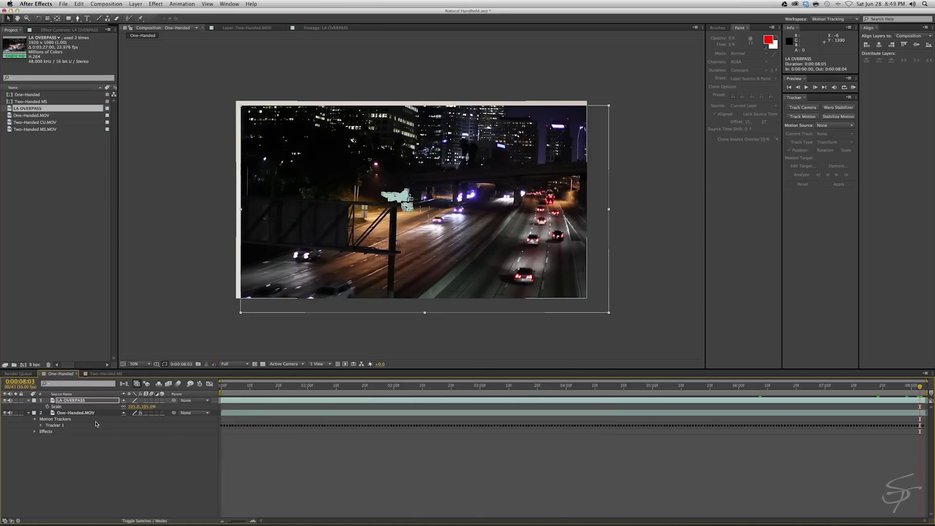
click(133, 406)
text(110)
key(Return)
key(a)
key(Home)
key(space)
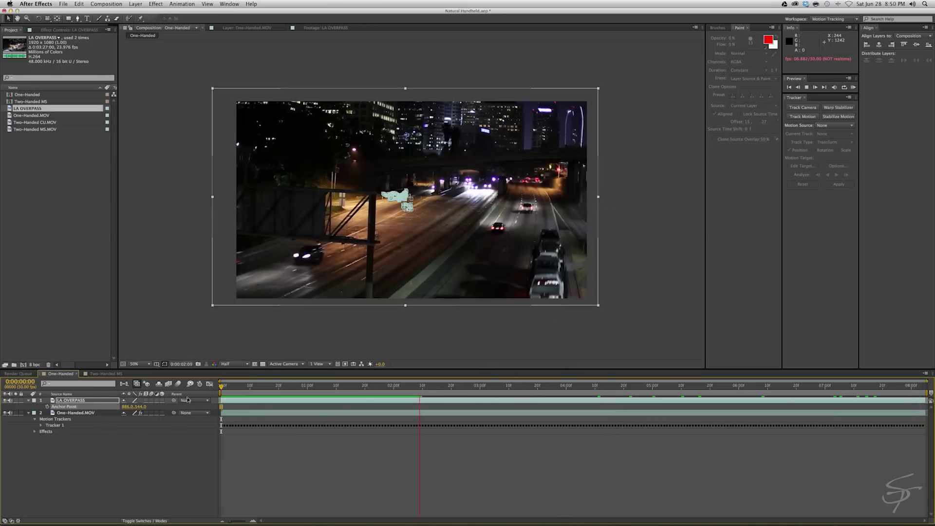